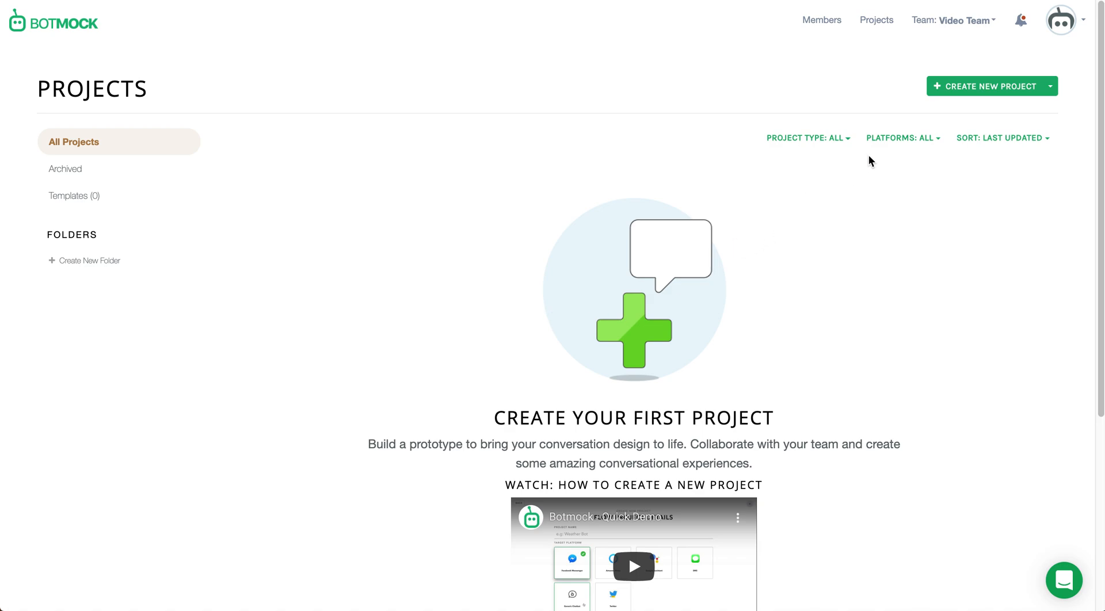
# - Create a new flow project named "RCS Flow" with RCS as its target platform
pyautogui.click(938, 92)
pyautogui.click(271, 501)
pyautogui.write('R')
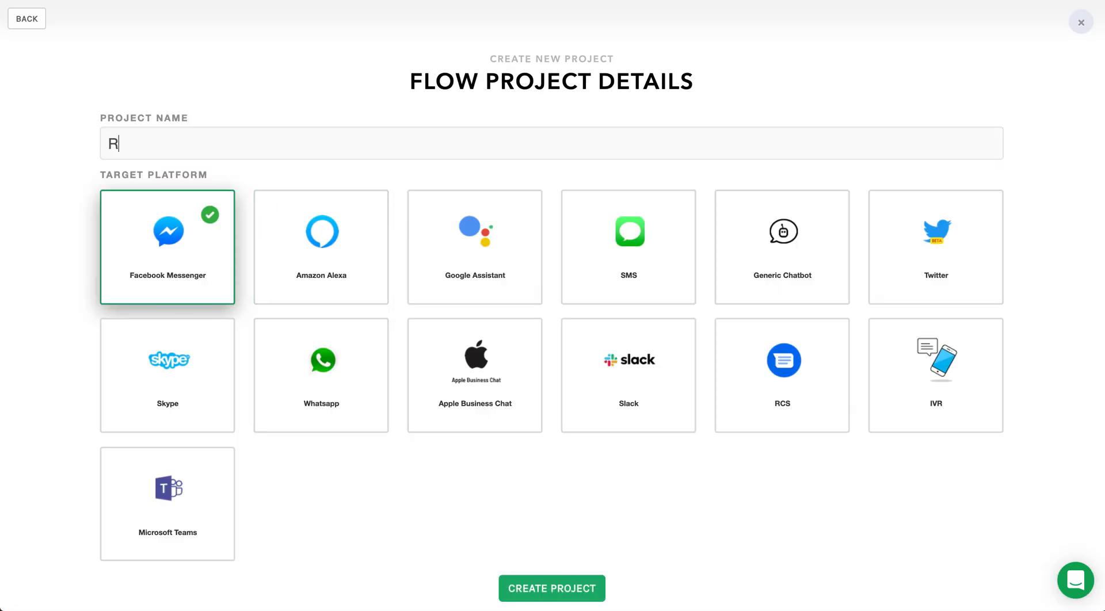
pyautogui.write('CS Flow')
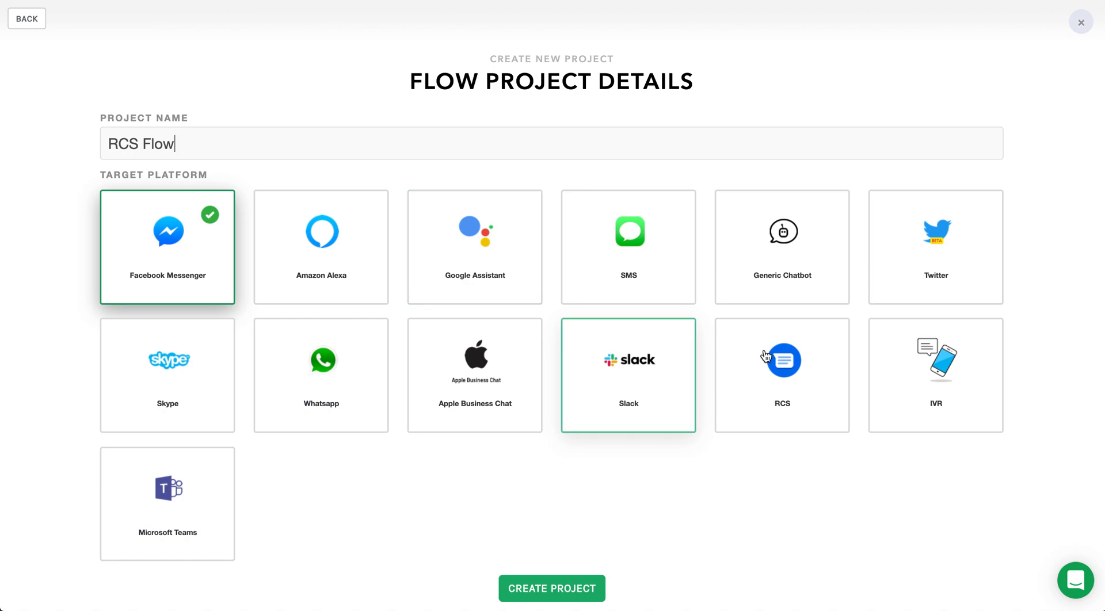
pyautogui.click(775, 380)
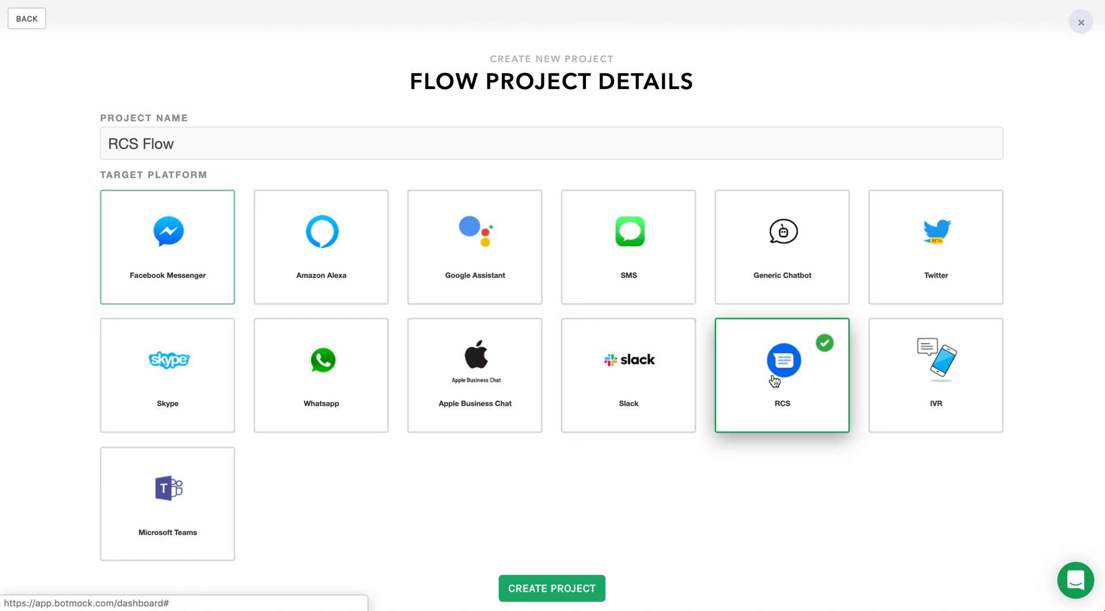
pyautogui.click(575, 587)
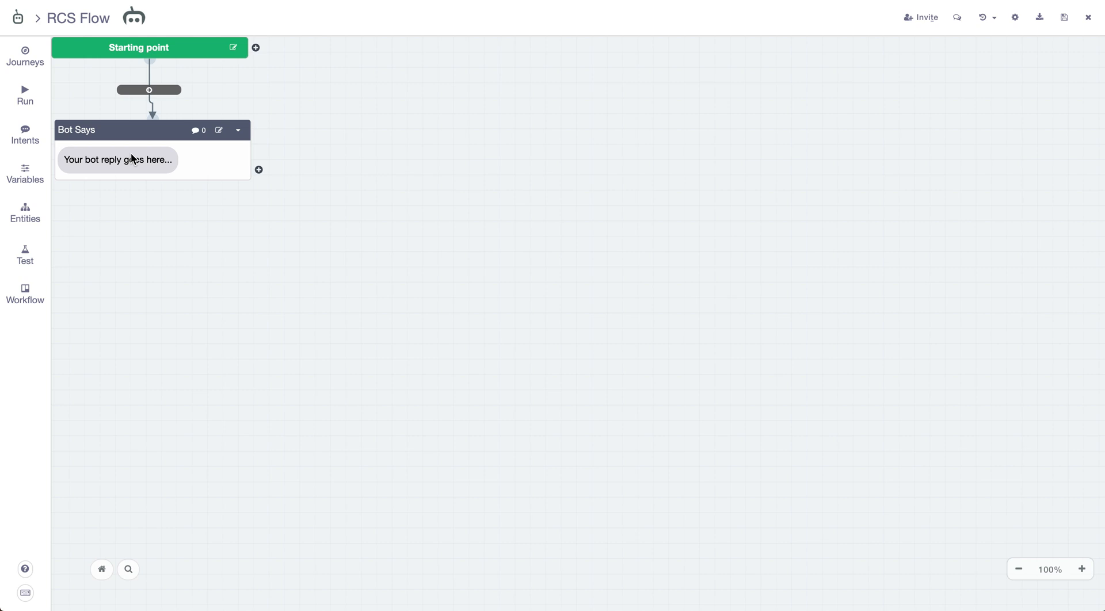
# - Add a Carousel block after the Bot Says block, followed by an Image block and a Location block
pyautogui.moveTo(100, 88); pyautogui.dragTo(140, 132)
pyautogui.click(299, 219)
pyautogui.click(545, 199)
pyautogui.click(587, 292)
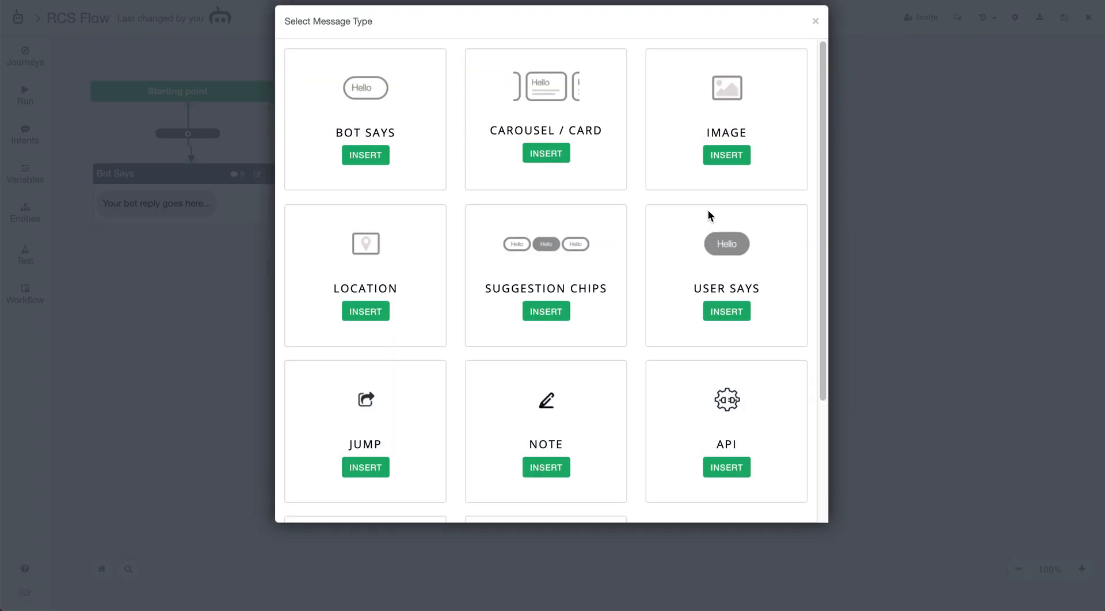
pyautogui.click(713, 197)
pyautogui.click(875, 263)
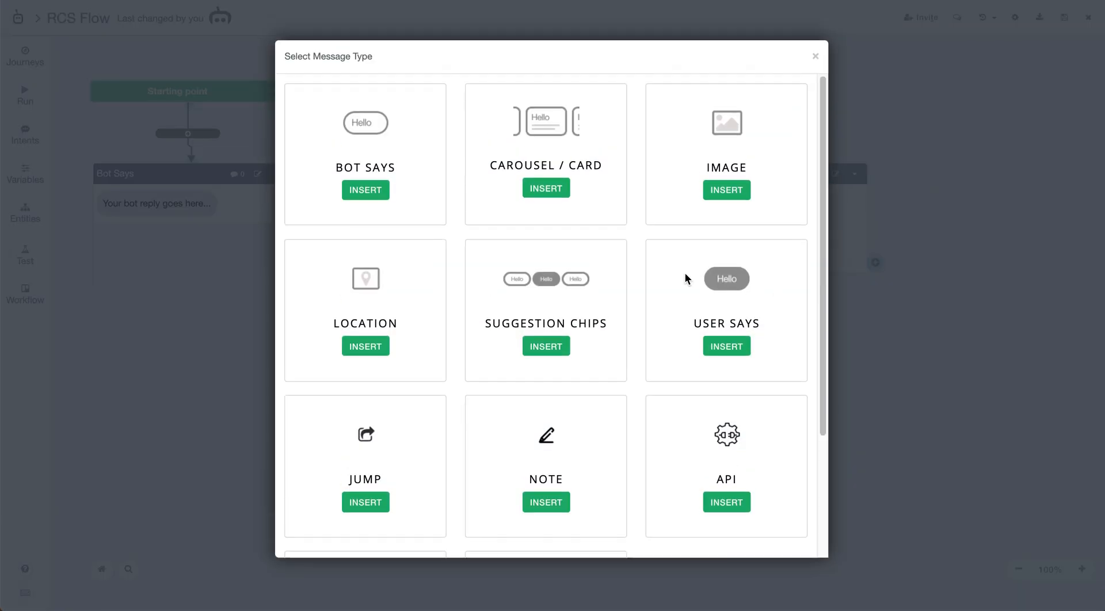
pyautogui.click(352, 348)
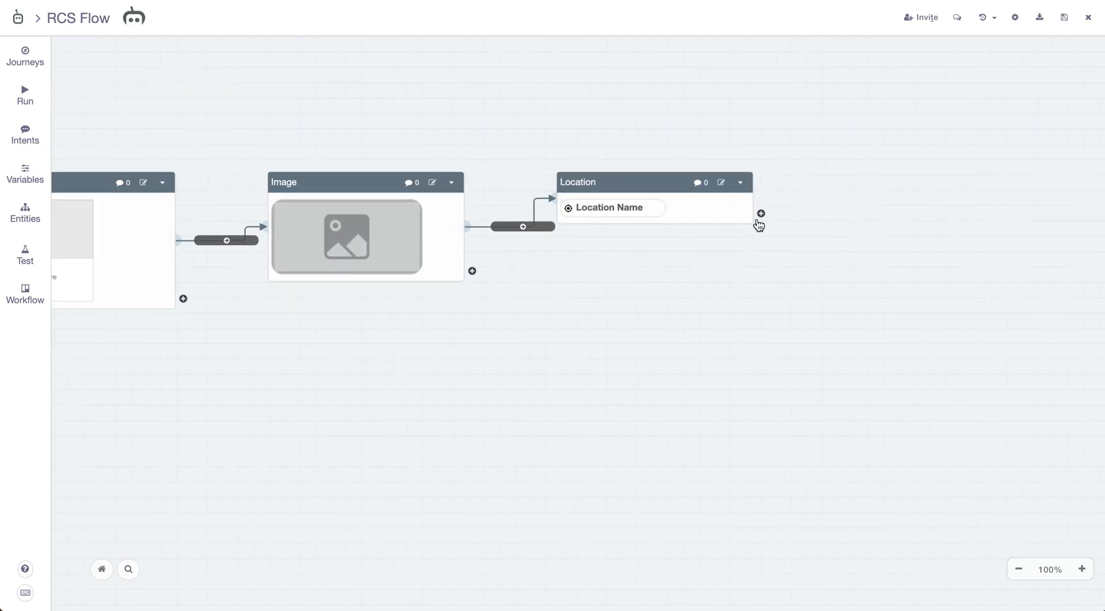
# - Extend the flow from the Location block with a Suggestion Chips block and a User Says block
pyautogui.click(762, 214)
pyautogui.click(547, 349)
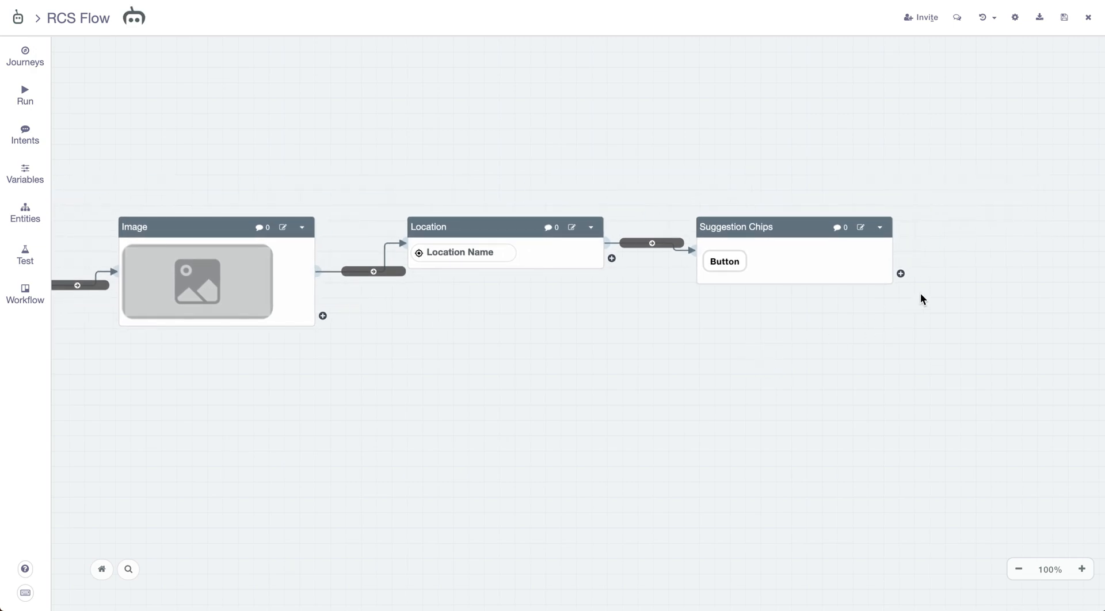
pyautogui.click(901, 274)
pyautogui.click(735, 351)
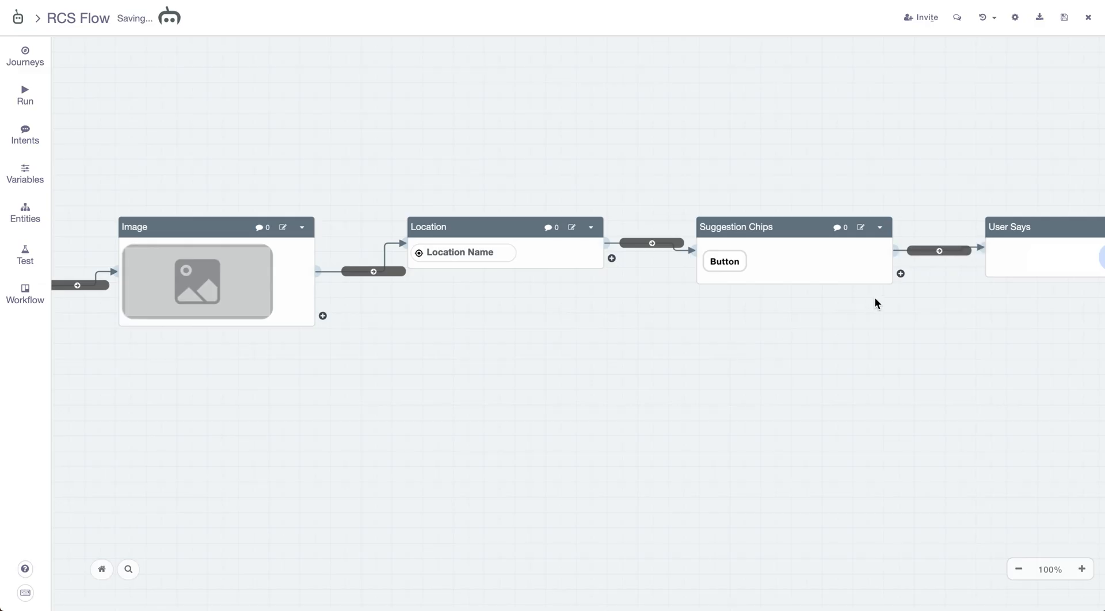
pyautogui.click(901, 274)
pyautogui.scroll(-3, 430, 391)
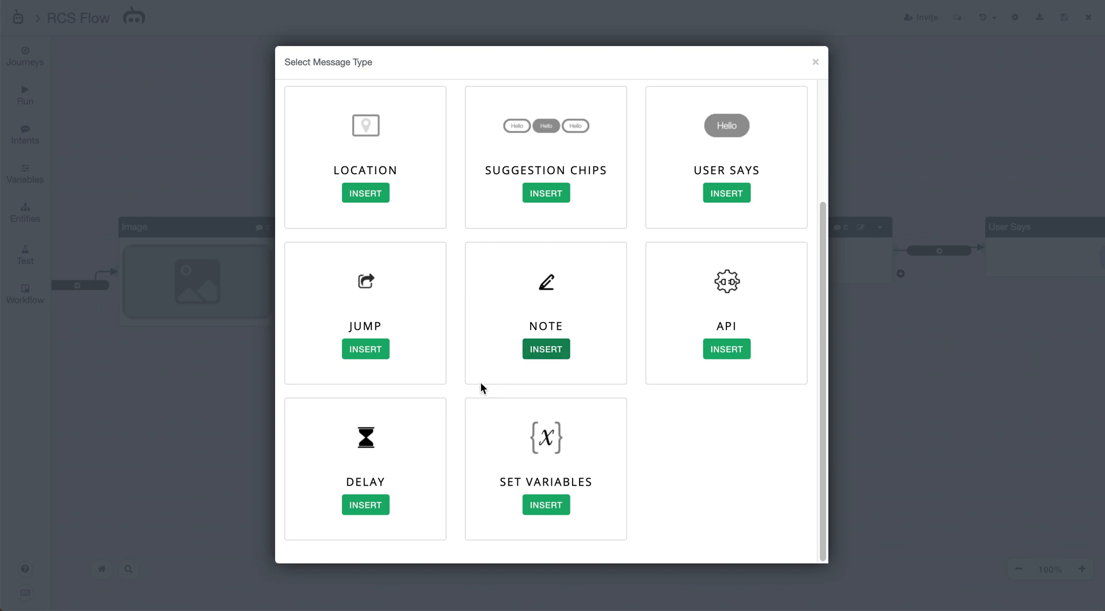
pyautogui.click(816, 61)
# - Set the Bot Says block's text to "This is an RCS Bot! Welcome!" and save it
pyautogui.moveTo(309, 212); pyautogui.dragTo(762, 202)
pyautogui.moveTo(371, 156); pyautogui.dragTo(522, 149)
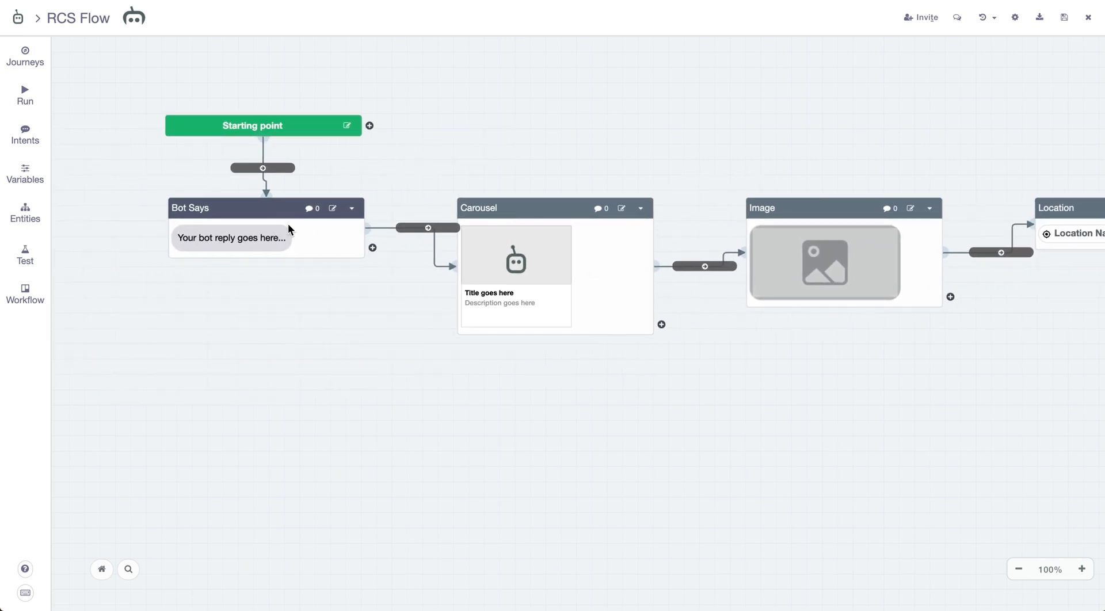
pyautogui.click(289, 229)
pyautogui.tripleClick(377, 224)
pyautogui.write('Th')
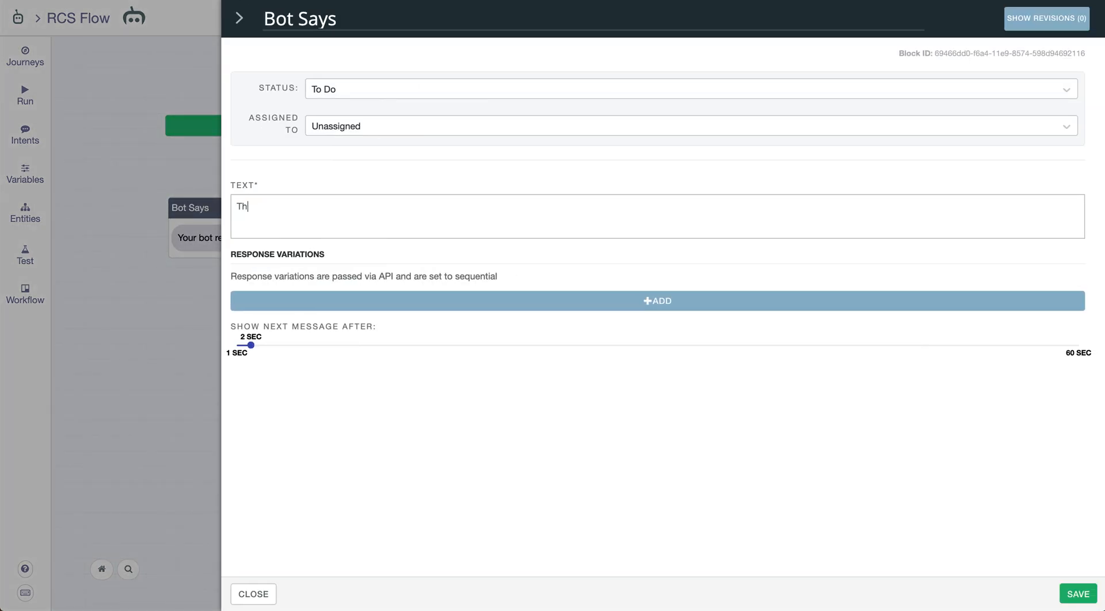
pyautogui.write('is is an RCS Bot! Welcome!')
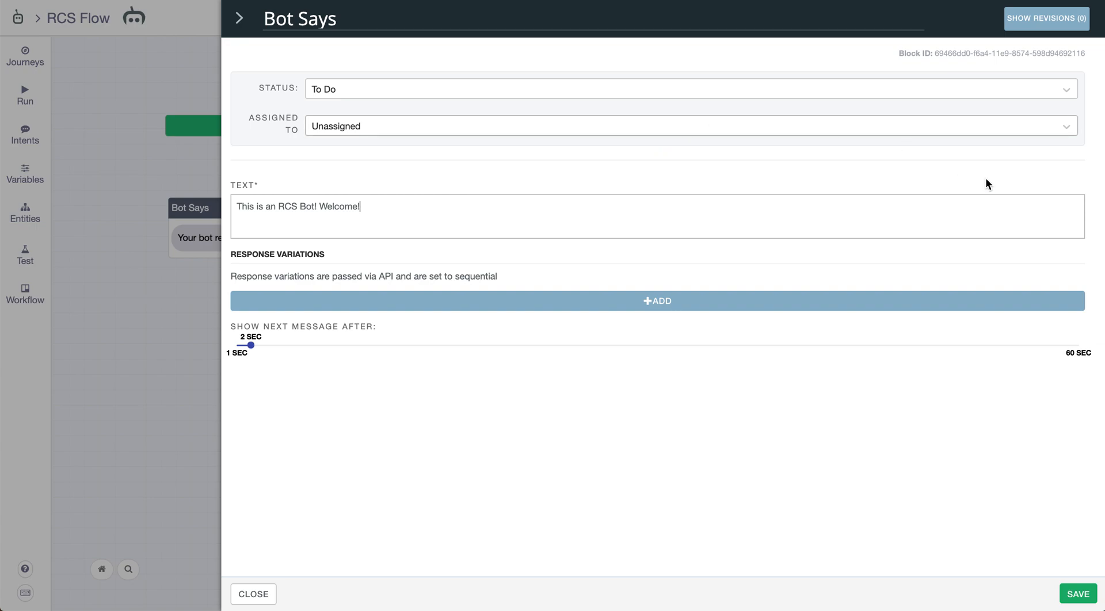
pyautogui.click(1079, 595)
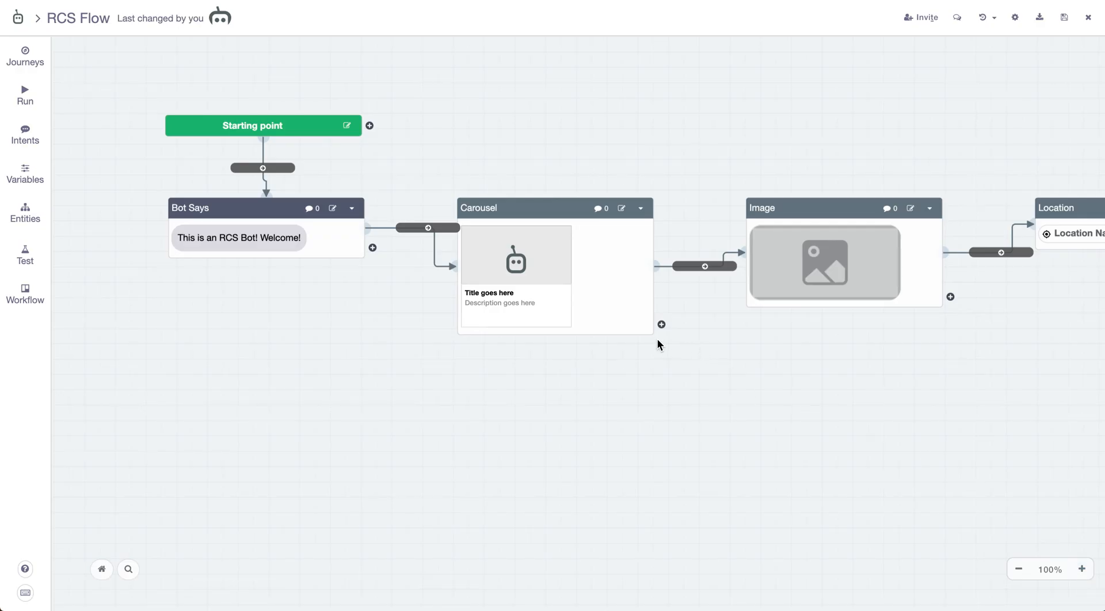
# - Title the carousel element "Slide 1", describe it as "This is the first slide." and save the block
pyautogui.click(560, 290)
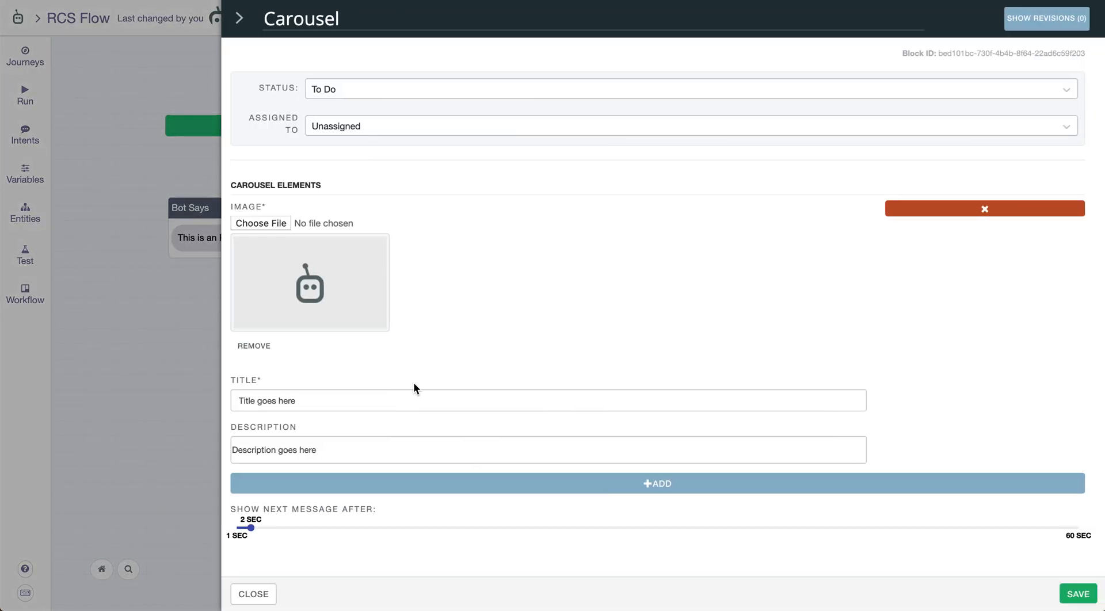
pyautogui.doubleClick(407, 397)
pyautogui.press('super+a')
pyautogui.write('Slide 1')
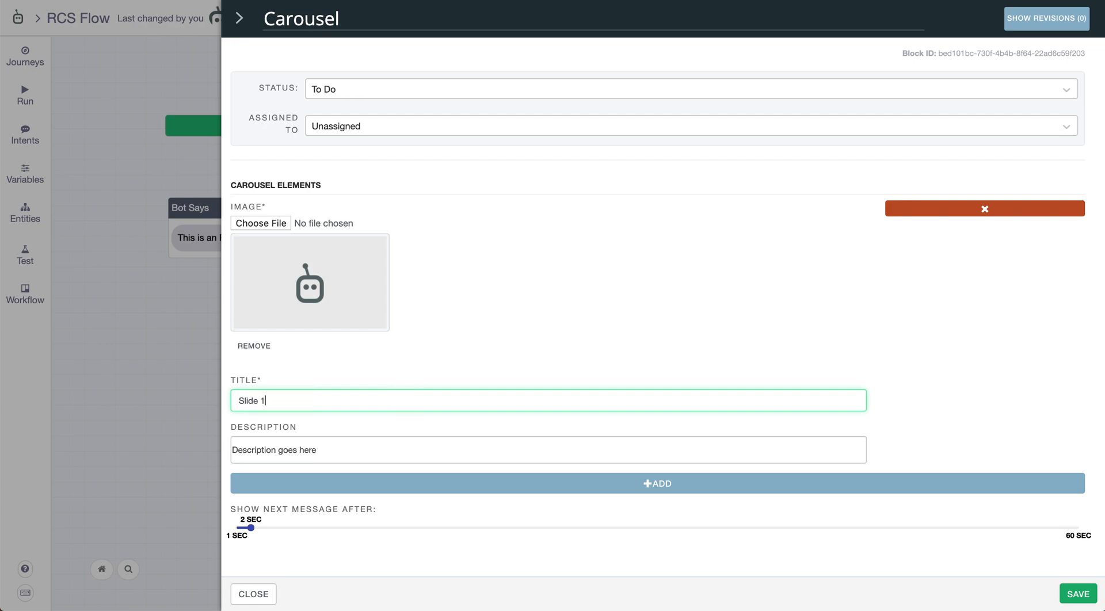
pyautogui.click(371, 444)
pyautogui.press('super+a')
pyautogui.write('Thi')
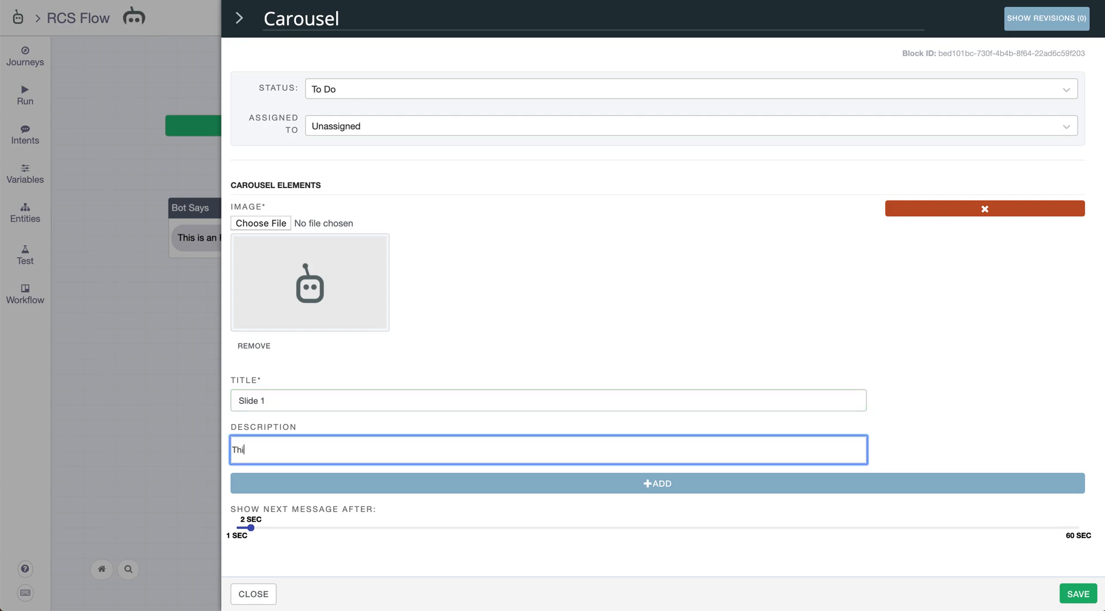
pyautogui.write('s is the first slide.')
pyautogui.click(1083, 586)
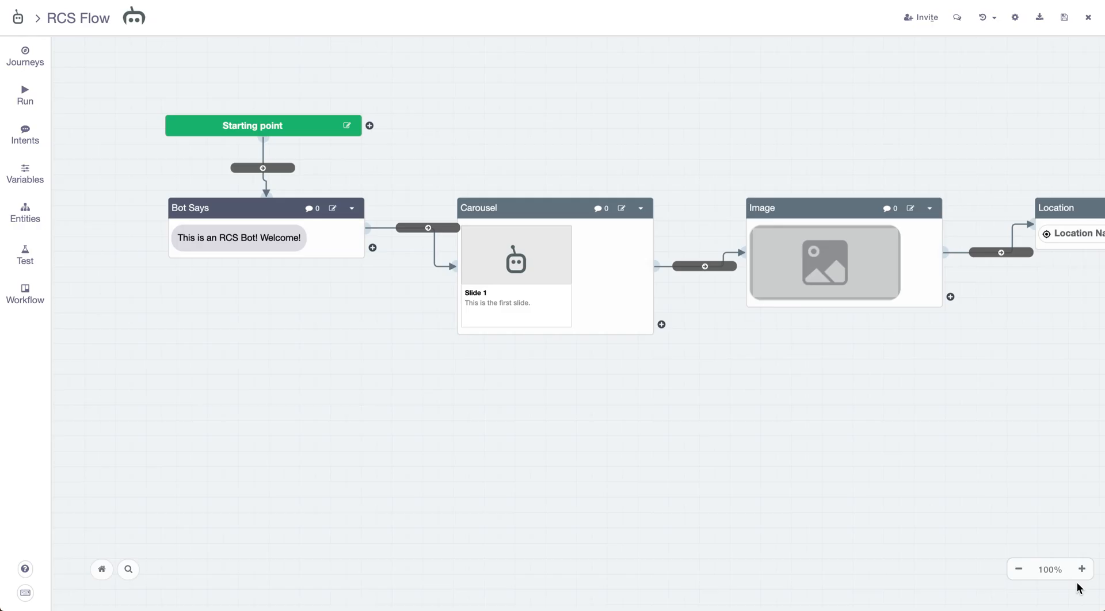
# - Examine the Image block's upload and timing options without editing them
pyautogui.moveTo(945, 527); pyautogui.dragTo(769, 524)
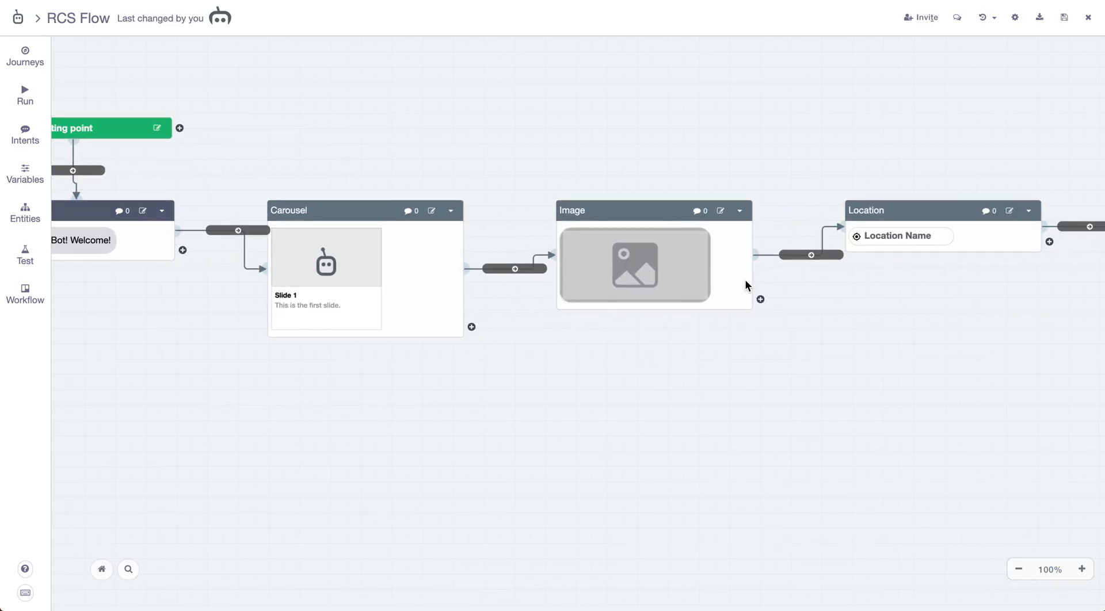
pyautogui.moveTo(745, 281); pyautogui.dragTo(607, 311)
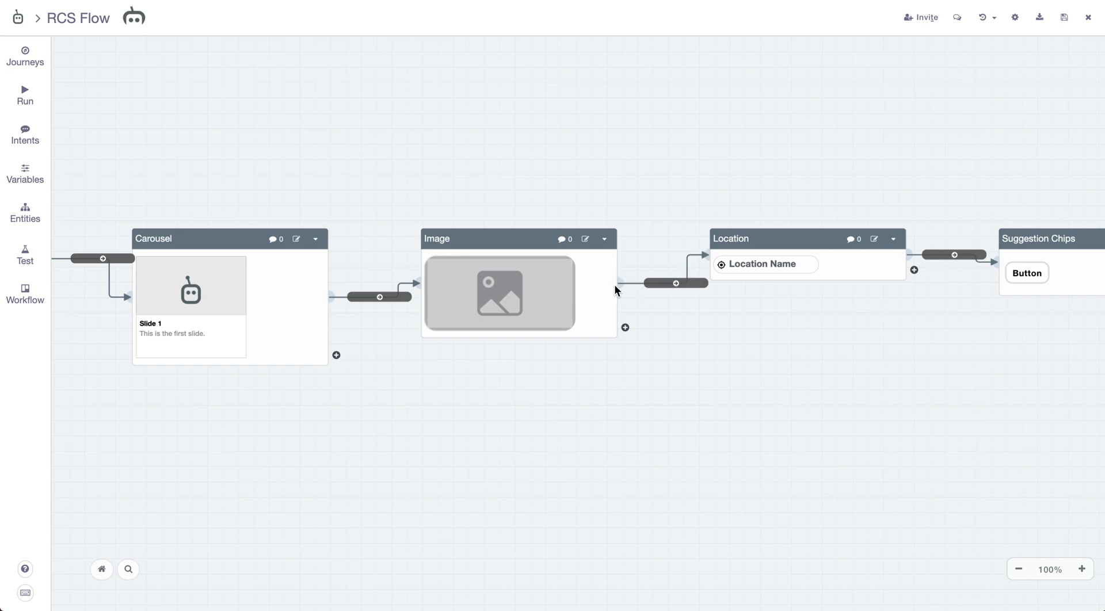
pyautogui.click(611, 286)
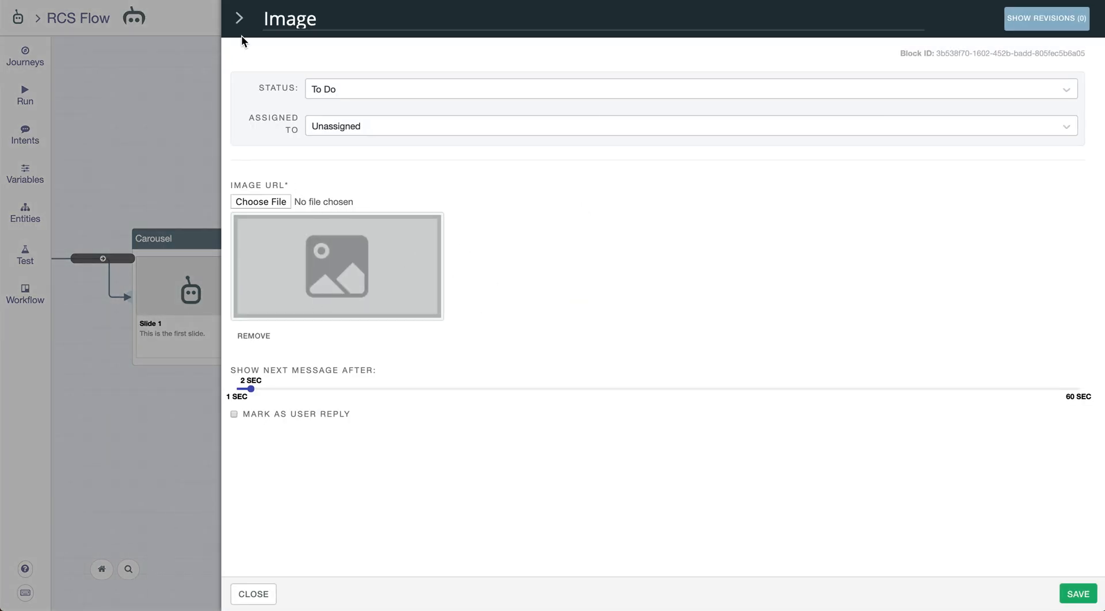
pyautogui.click(239, 23)
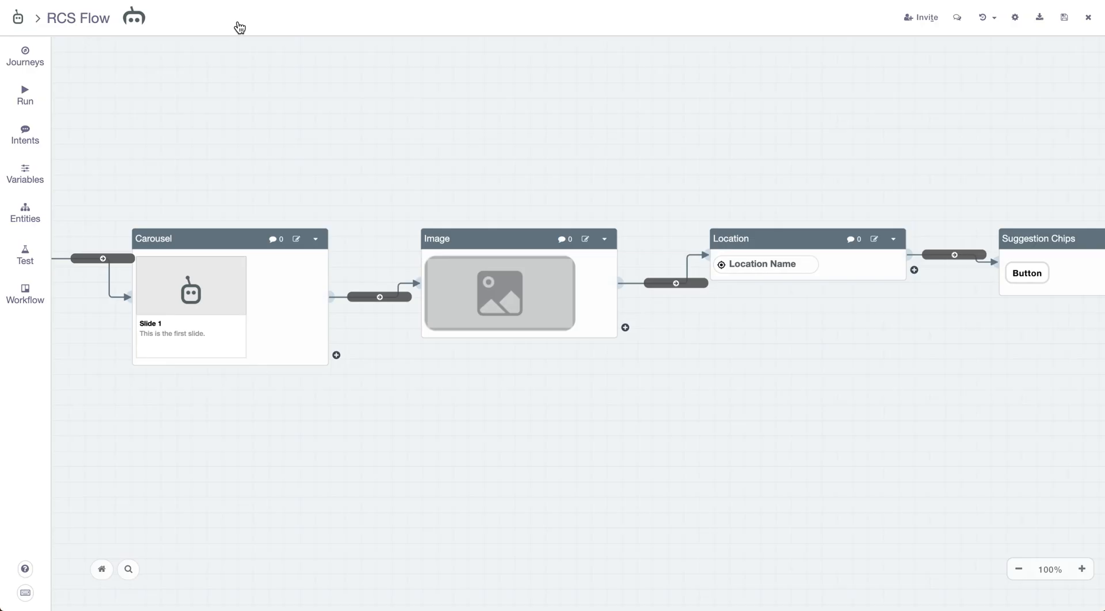
# - Enter the street address in the Location block's address field and save the block
pyautogui.click(740, 256)
pyautogui.tripleClick(439, 256)
pyautogui.write('30 Rockefeller Plaza; New York, NY 10112')
pyautogui.click(1078, 590)
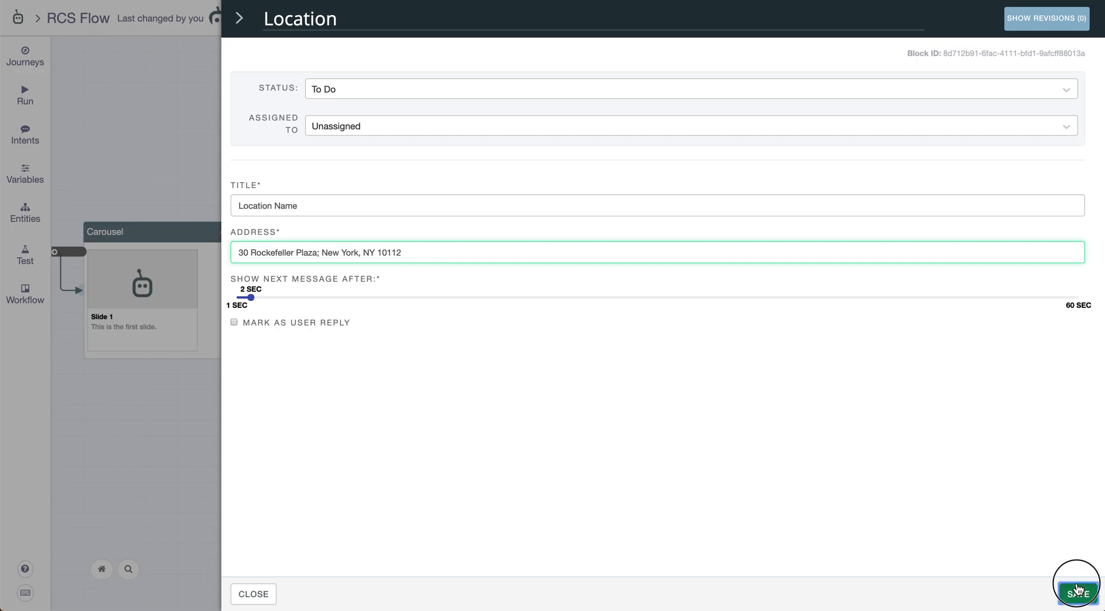
# - Give the Suggestion Chips block three buttons titled "Help", "FAQ" and "About Us", and save it
pyautogui.moveTo(812, 204); pyautogui.dragTo(656, 190)
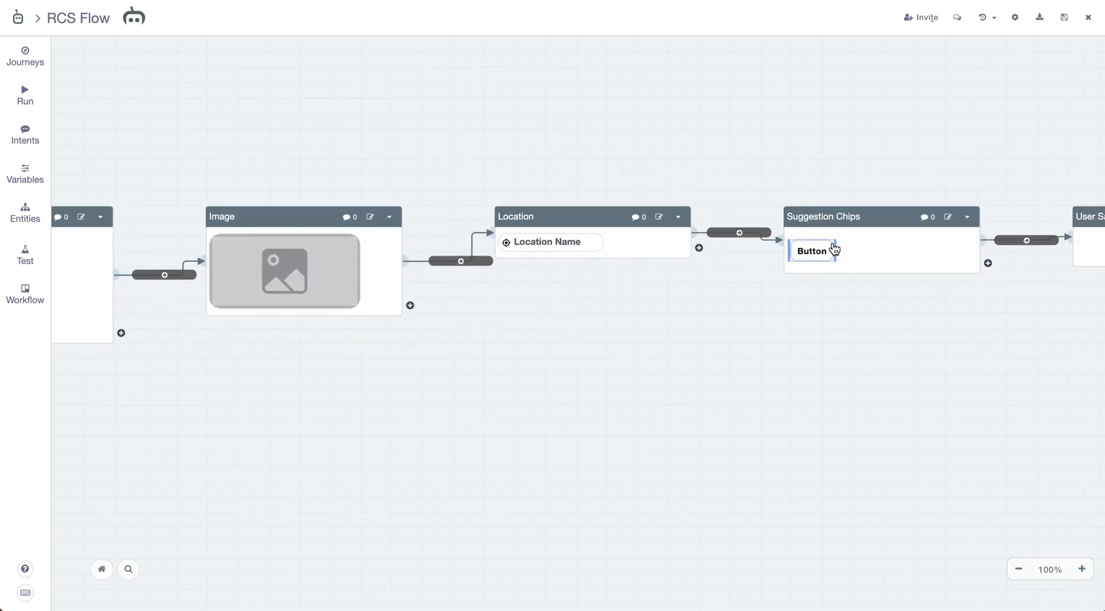
pyautogui.click(814, 256)
pyautogui.doubleClick(539, 293)
pyautogui.write('Help')
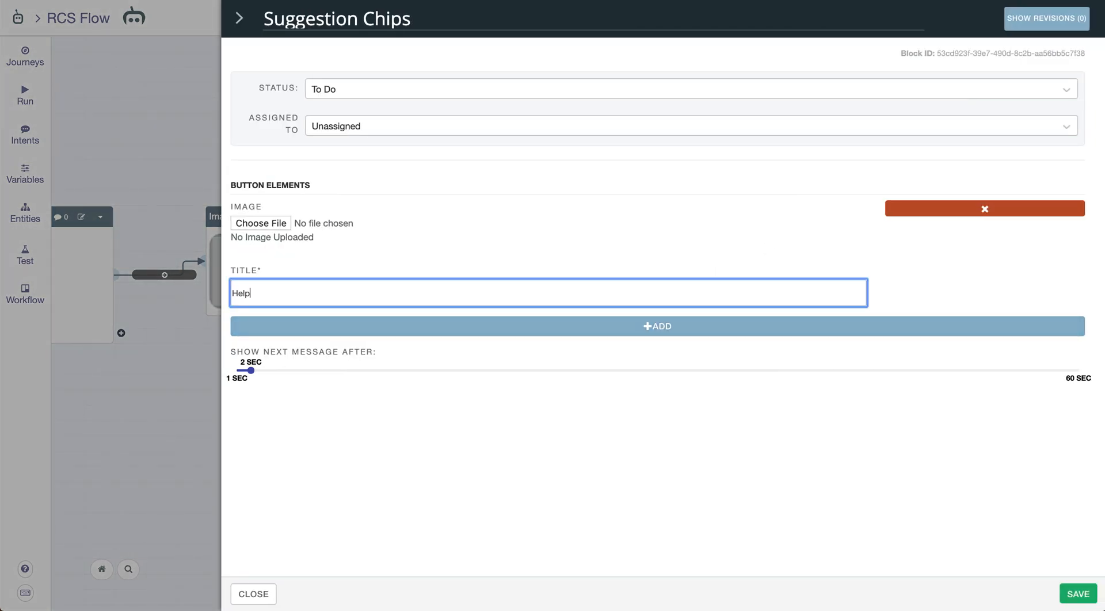
pyautogui.click(375, 328)
pyautogui.click(388, 406)
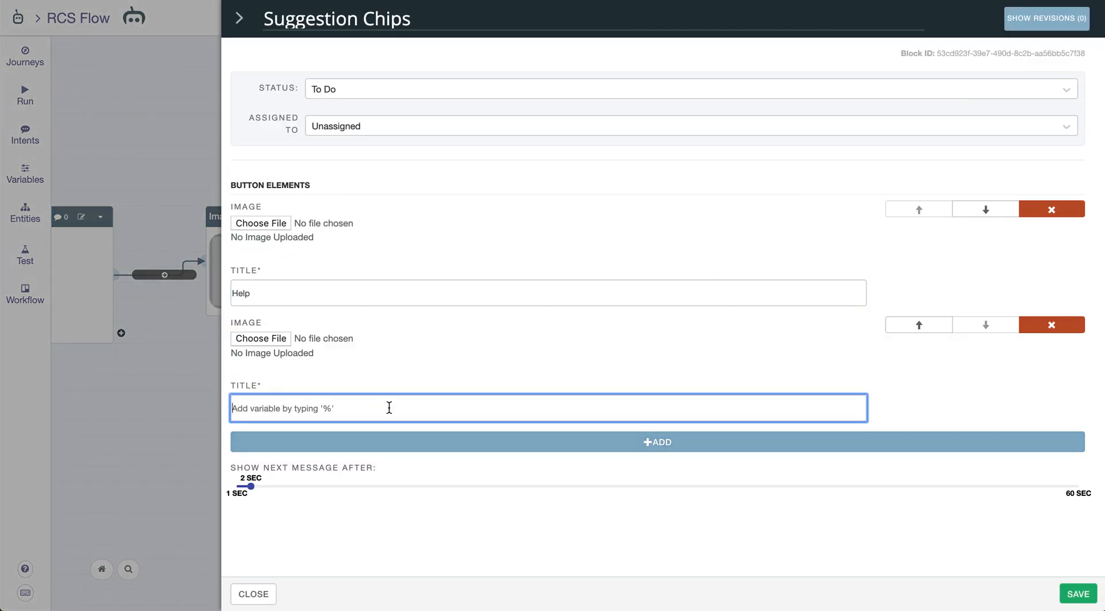
pyautogui.write('FAQ')
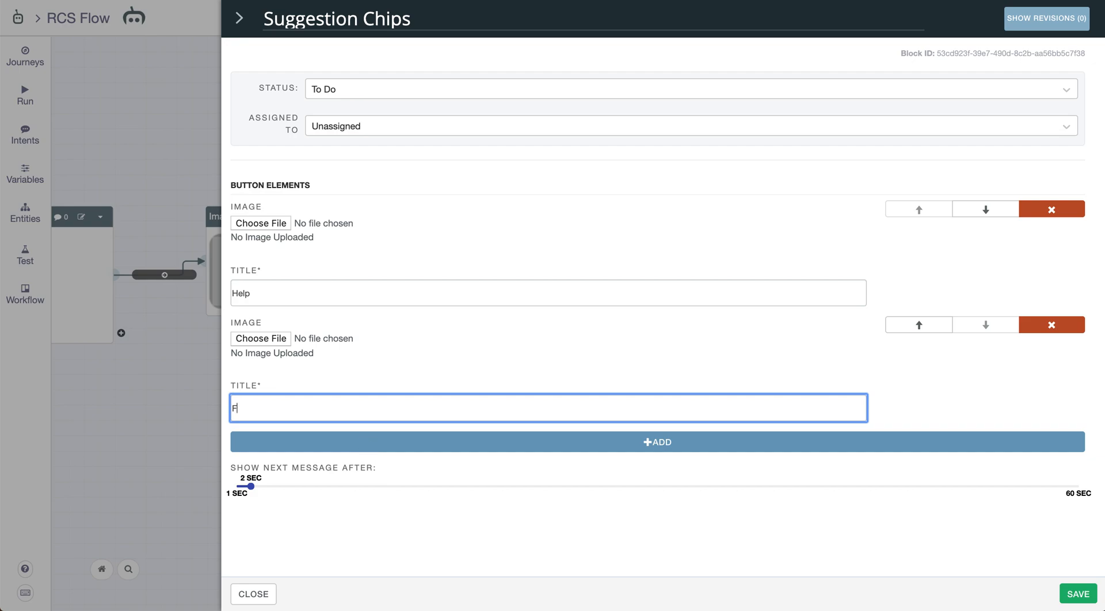
pyautogui.click(380, 449)
pyautogui.click(339, 525)
pyautogui.write('About Us')
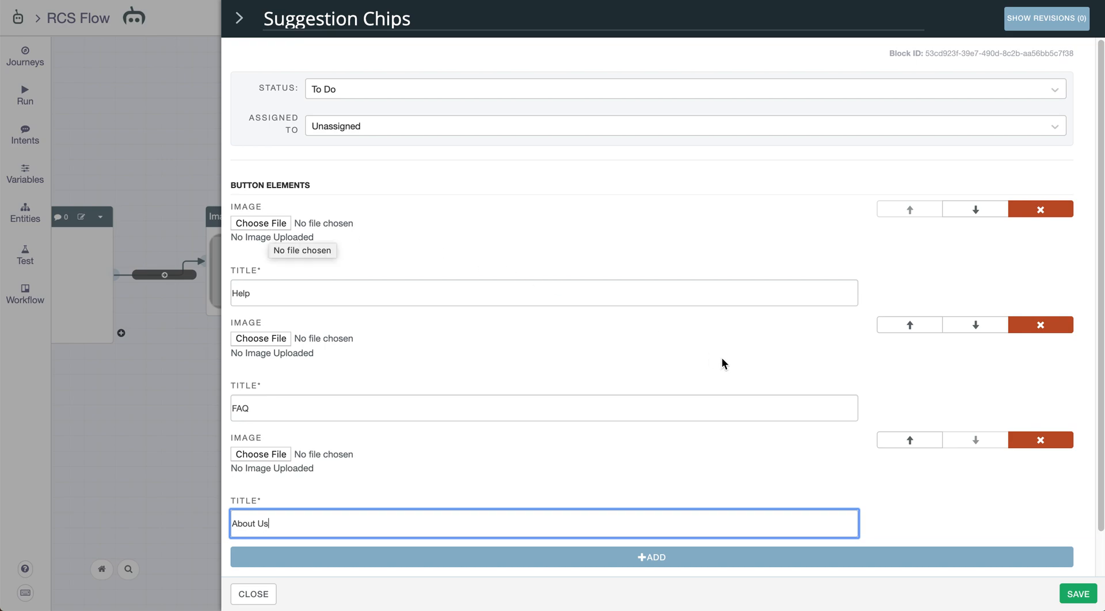
pyautogui.click(1074, 594)
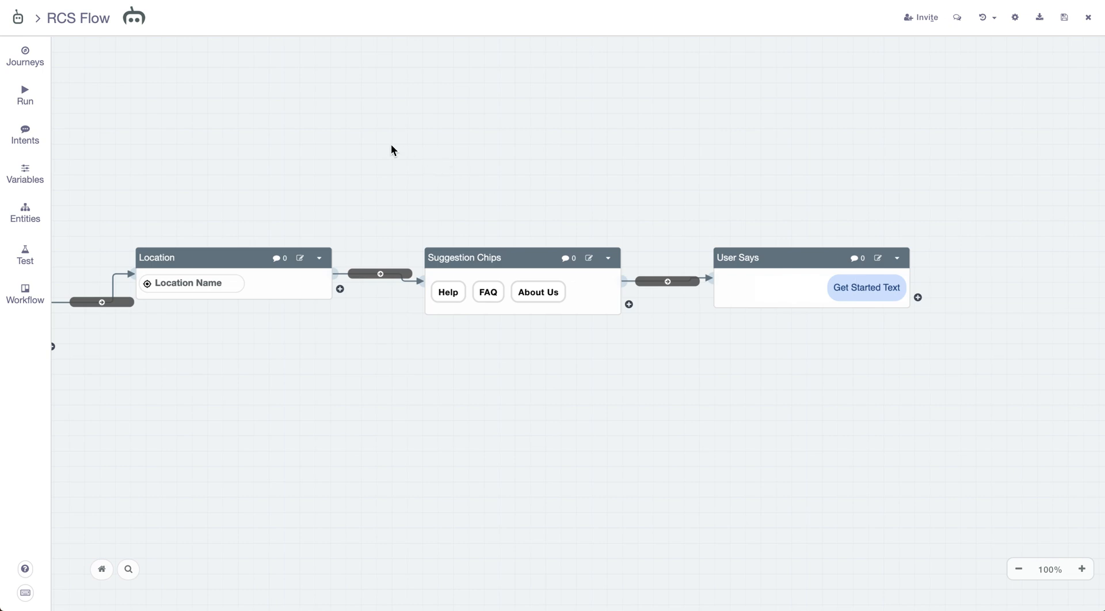
# - Run a test of the whole conversation, answer with the Help chip, and return to the flow canvas
pyautogui.moveTo(370, 155); pyautogui.dragTo(1088, 125)
pyautogui.click(24, 95)
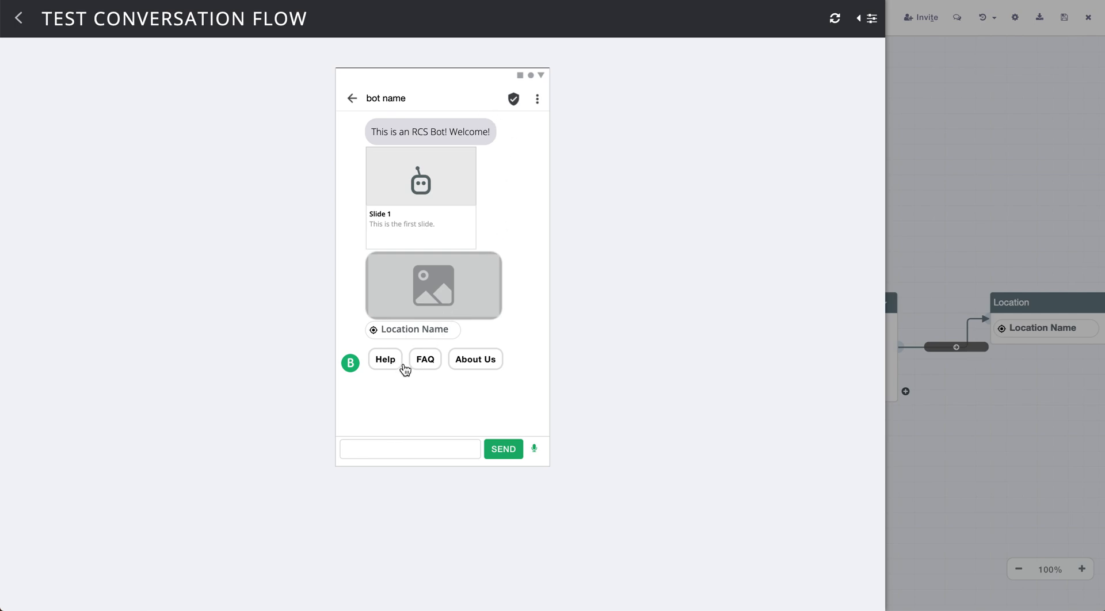
pyautogui.click(387, 364)
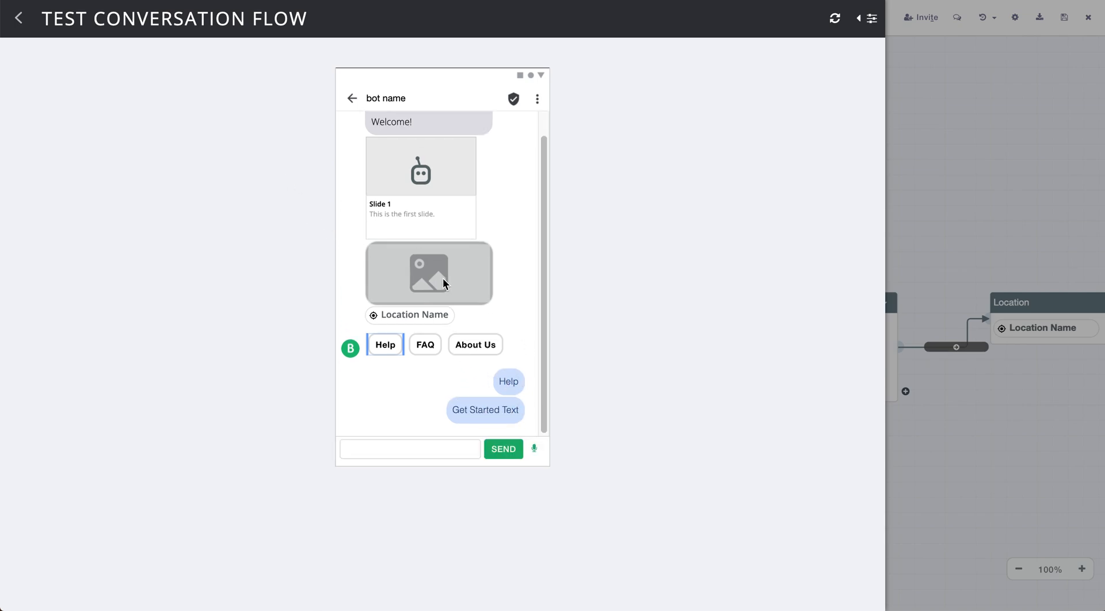
pyautogui.click(19, 19)
# - Create a new journey named "Scenario 1"
pyautogui.click(38, 68)
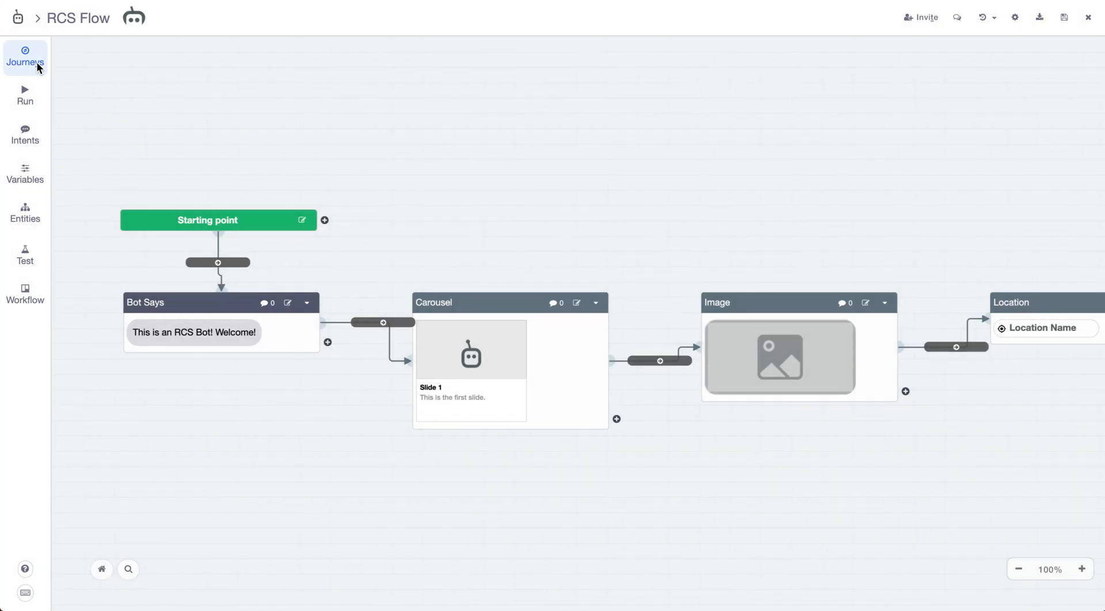
pyautogui.click(377, 151)
pyautogui.write('Sec')
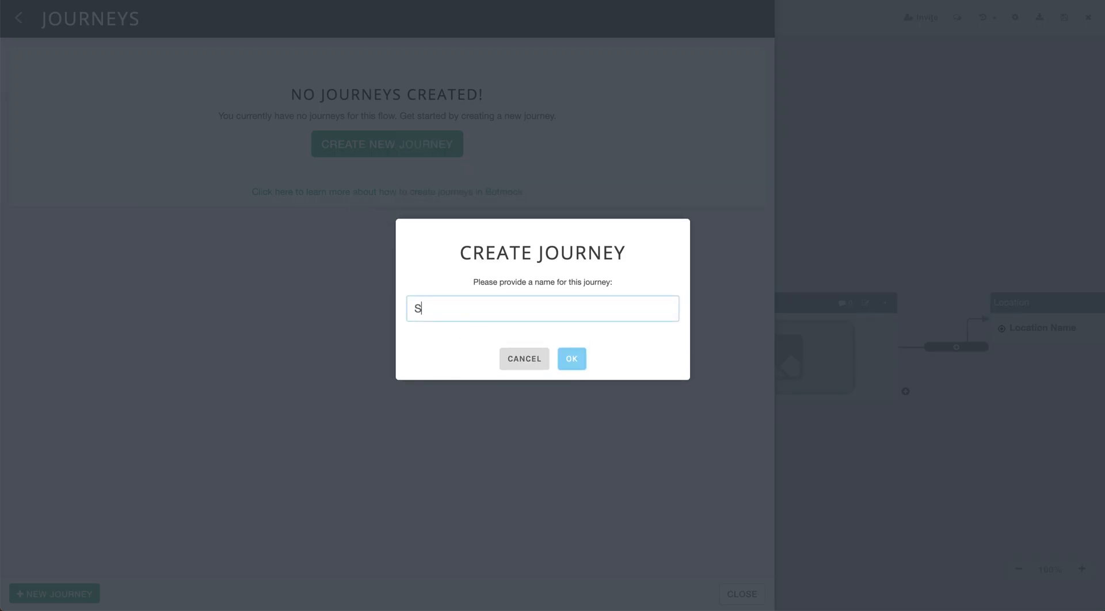
pyautogui.press('BackSpace')
pyautogui.press('BackSpace')
pyautogui.write('cenario 1')
pyautogui.click(572, 359)
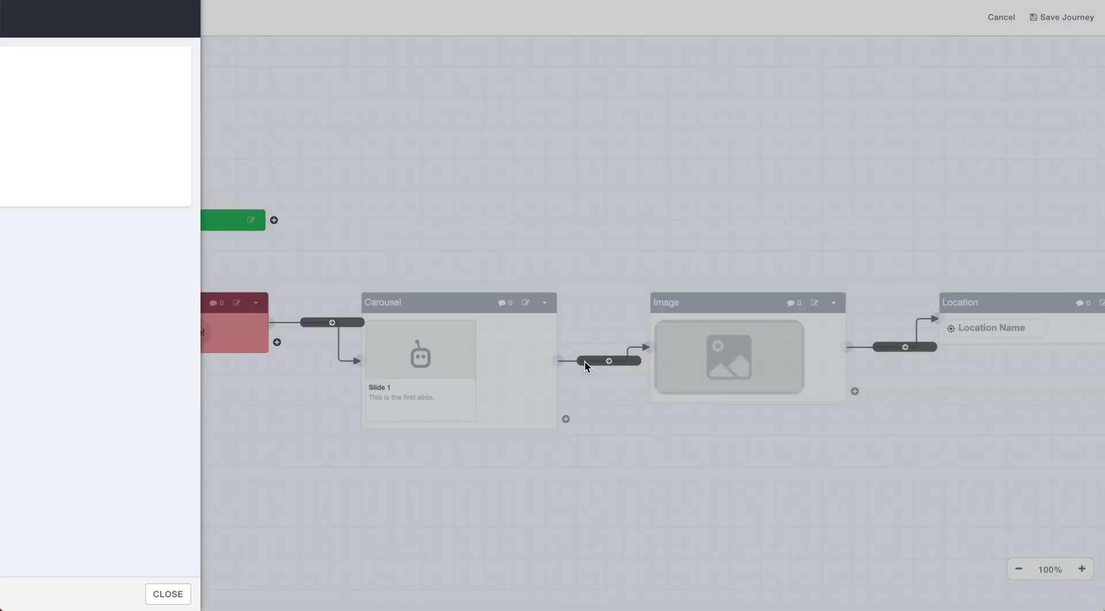
# - Mark the journey path through Bot Says, Carousel, Image, Location, Suggestion Chips and User Says, and save the journey
pyautogui.click(247, 339)
pyautogui.click(463, 351)
pyautogui.moveTo(681, 275); pyautogui.dragTo(470, 230)
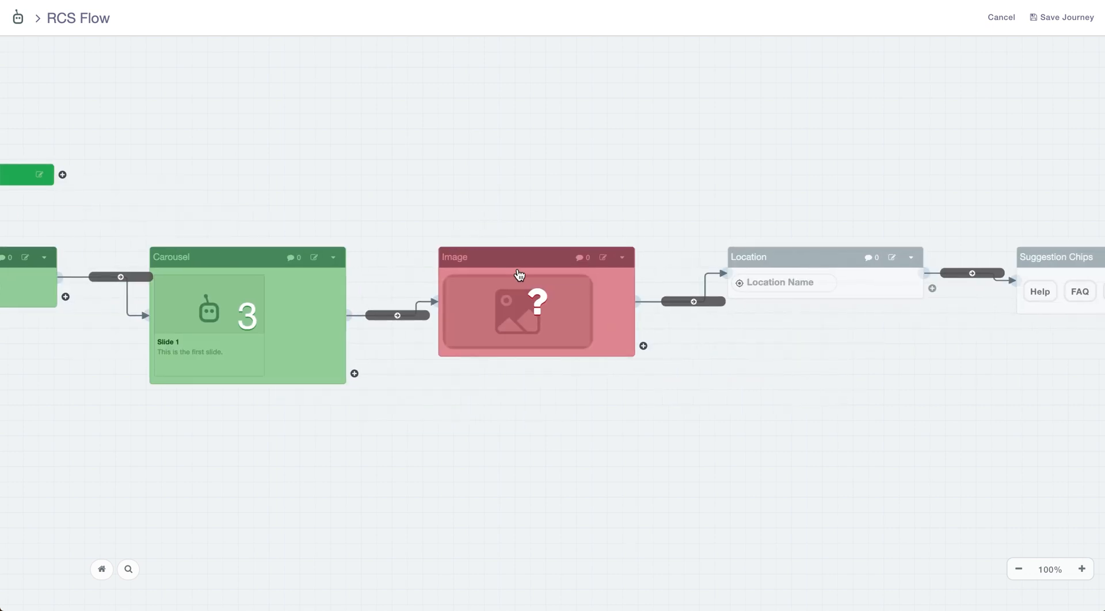
pyautogui.click(522, 277)
pyautogui.click(783, 289)
pyautogui.moveTo(837, 421); pyautogui.dragTo(560, 436)
pyautogui.click(749, 331)
pyautogui.moveTo(996, 360); pyautogui.dragTo(822, 382)
pyautogui.click(912, 341)
pyautogui.click(1080, 30)
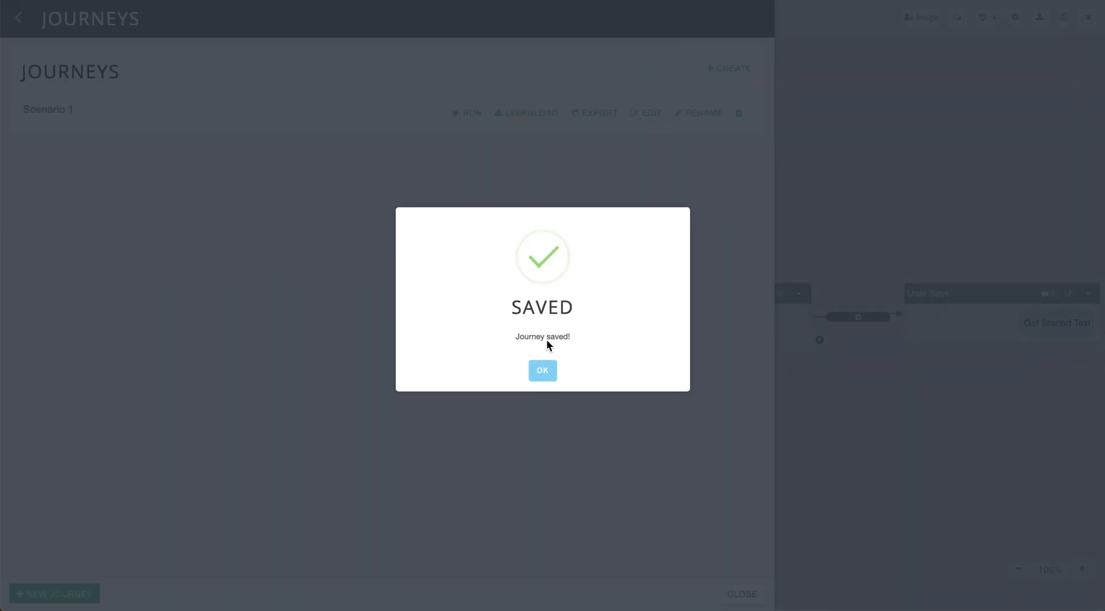
pyautogui.click(543, 369)
# - Run the preview of the "Scenario 1" journey
pyautogui.click(458, 113)
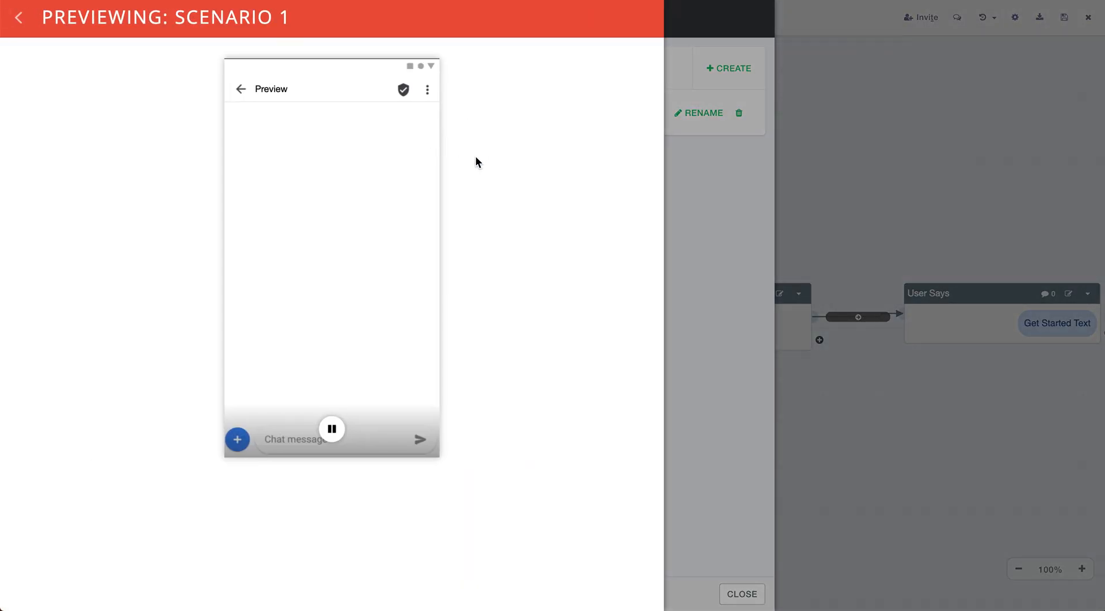